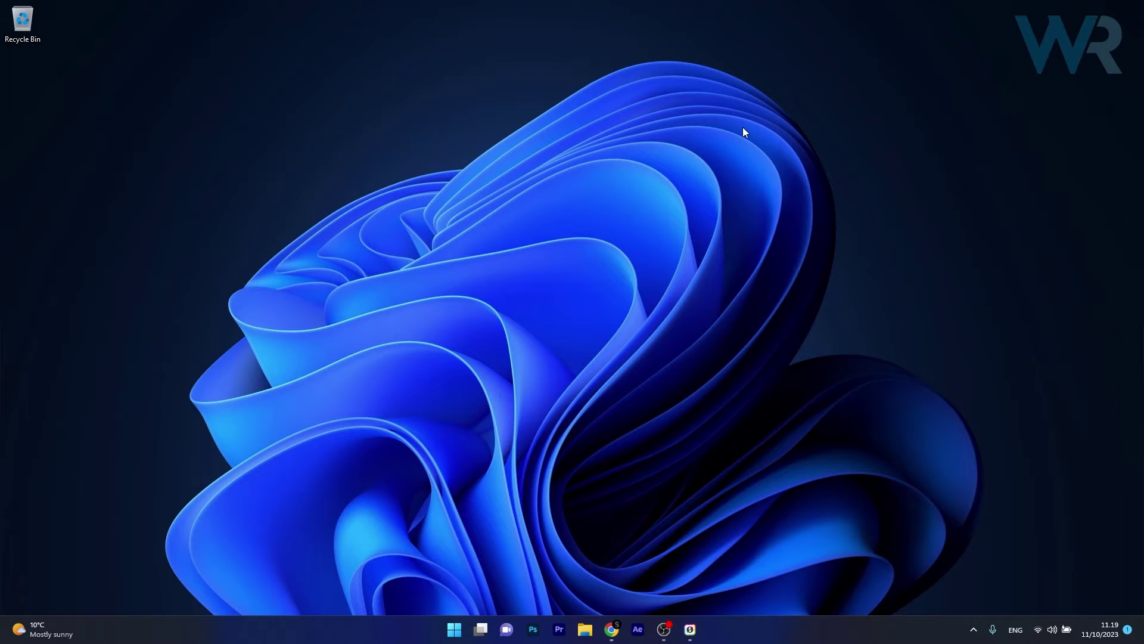
- Navigate File Explorer to C:\Windows\ServiceProfiles\LocalService
left_click(581, 629)
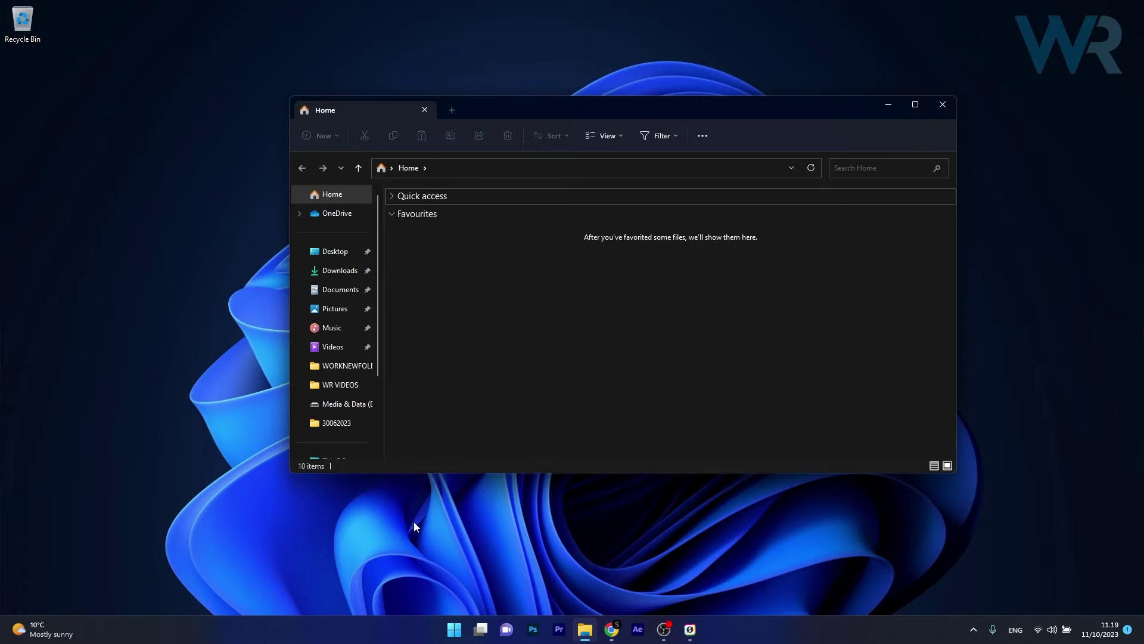
scroll(342, 352, "down", 2)
left_click(345, 348)
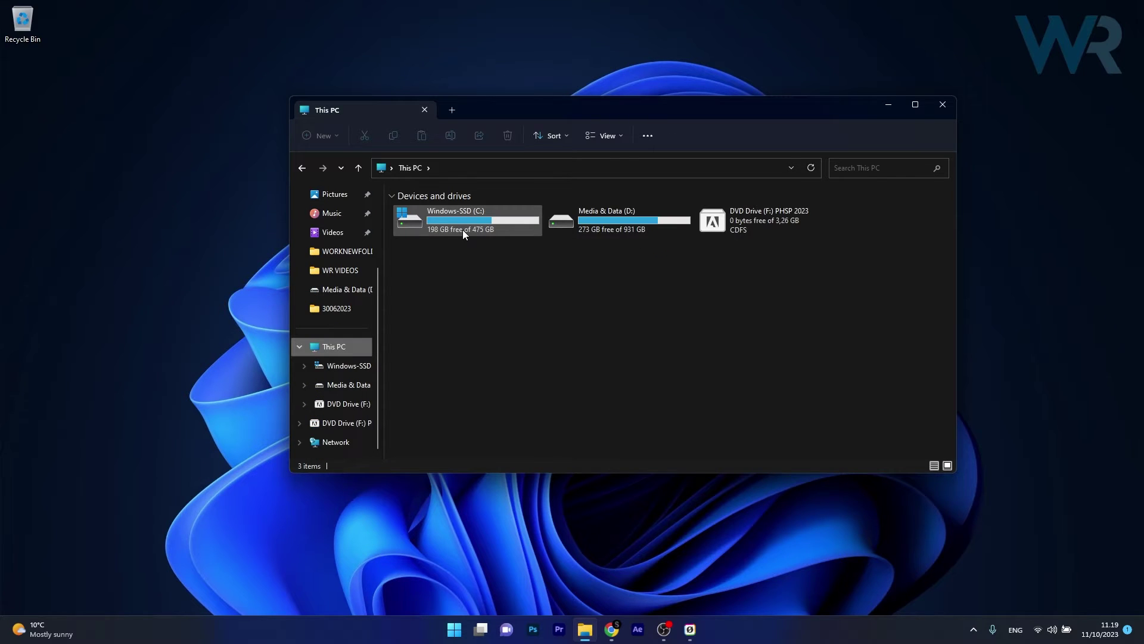
double_click(446, 222)
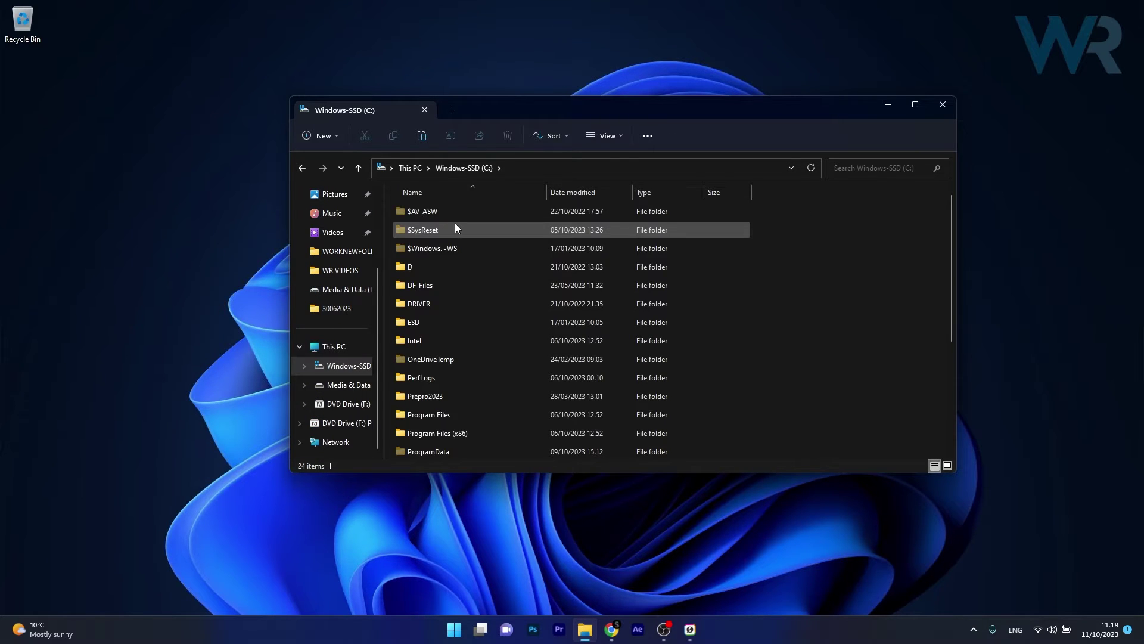
left_click_drag(951, 271, 945, 413)
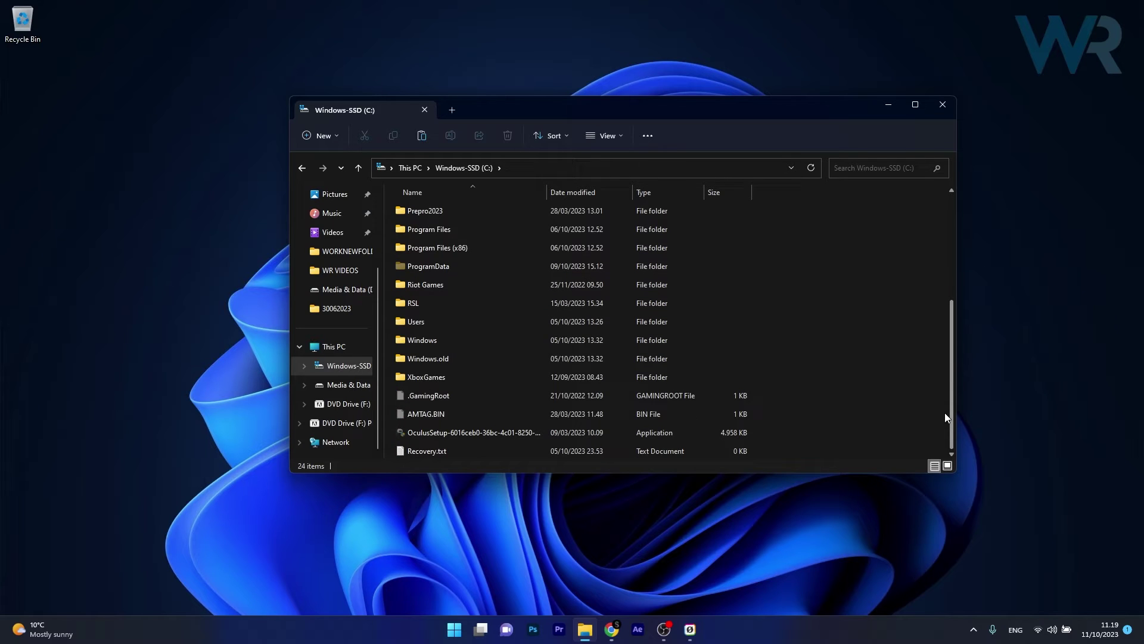
double_click(455, 340)
left_click_drag(950, 195, 930, 317)
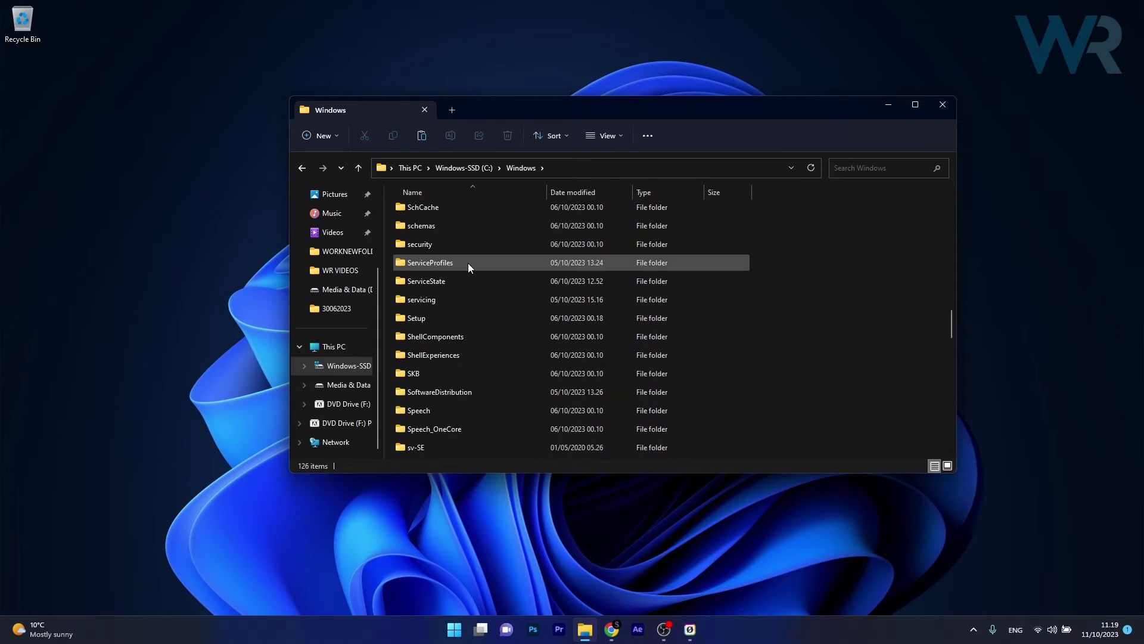
double_click(468, 263)
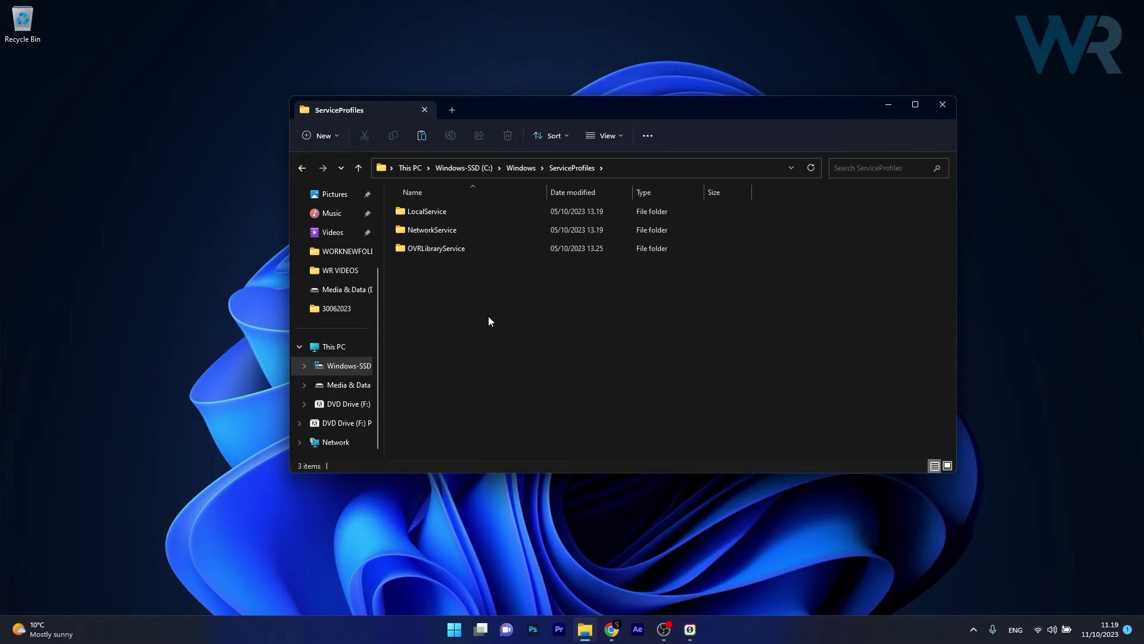
double_click(420, 211)
- Confirm in the View > Show menu that Hidden items are displayed
left_click(432, 214)
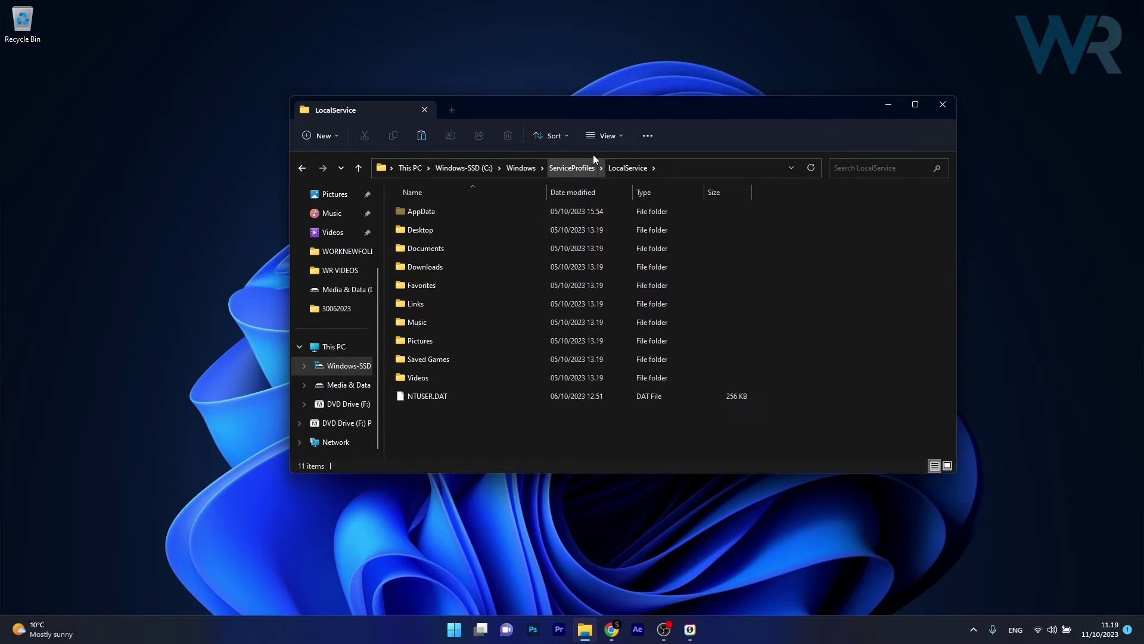
left_click(621, 136)
mouse_move(578, 339)
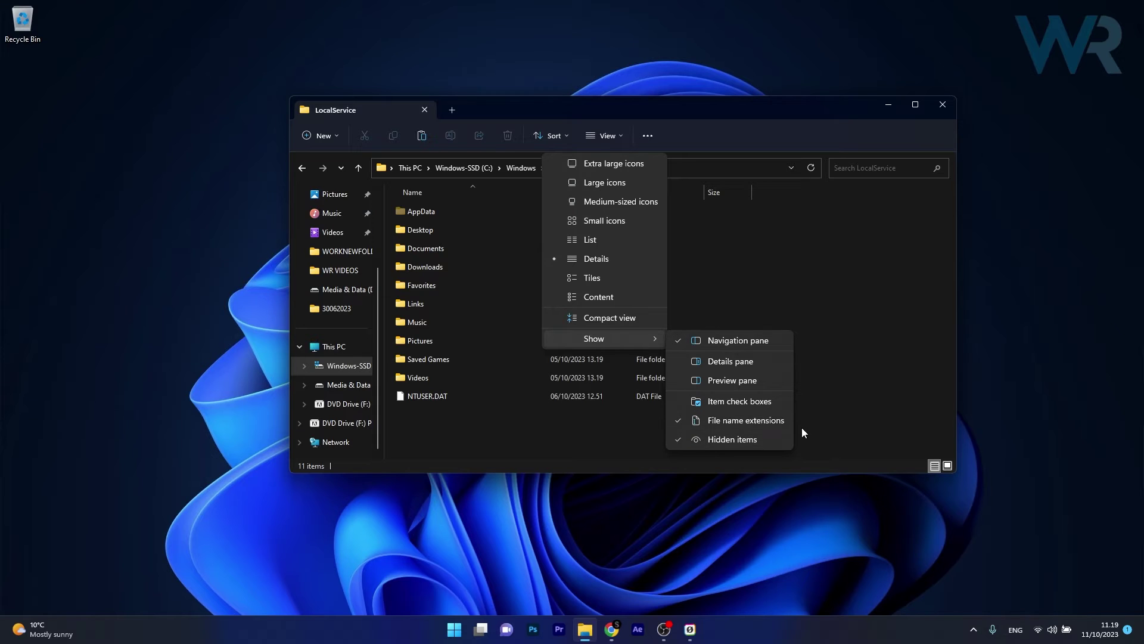
- Go into AppData\Local\Microsoft\Ngc inside LocalService
left_click(832, 421)
double_click(435, 213)
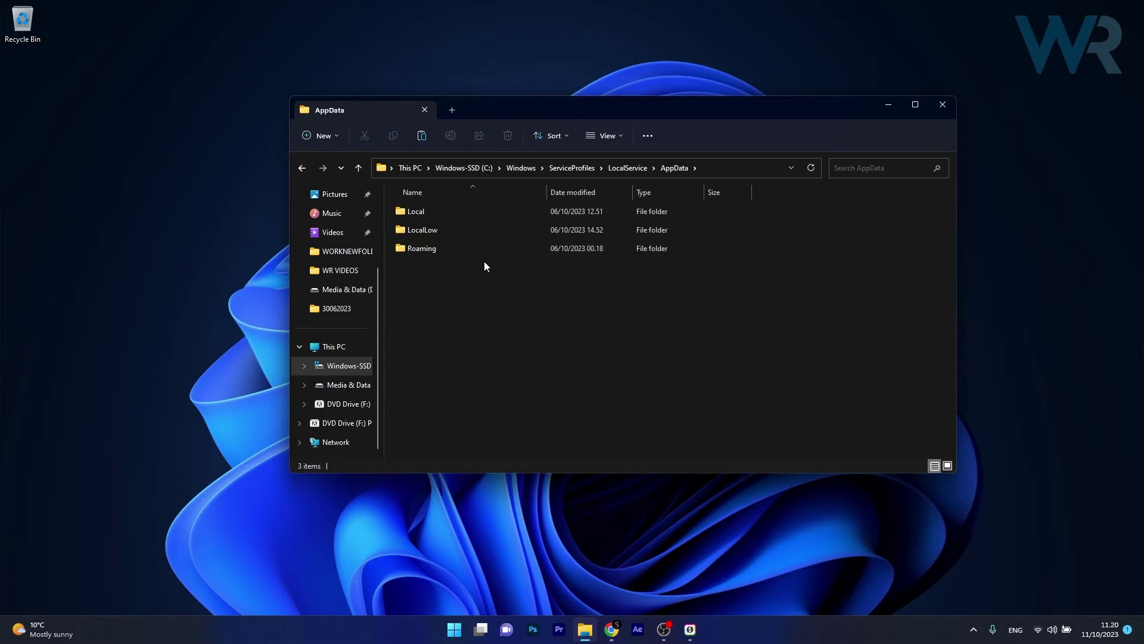
double_click(420, 213)
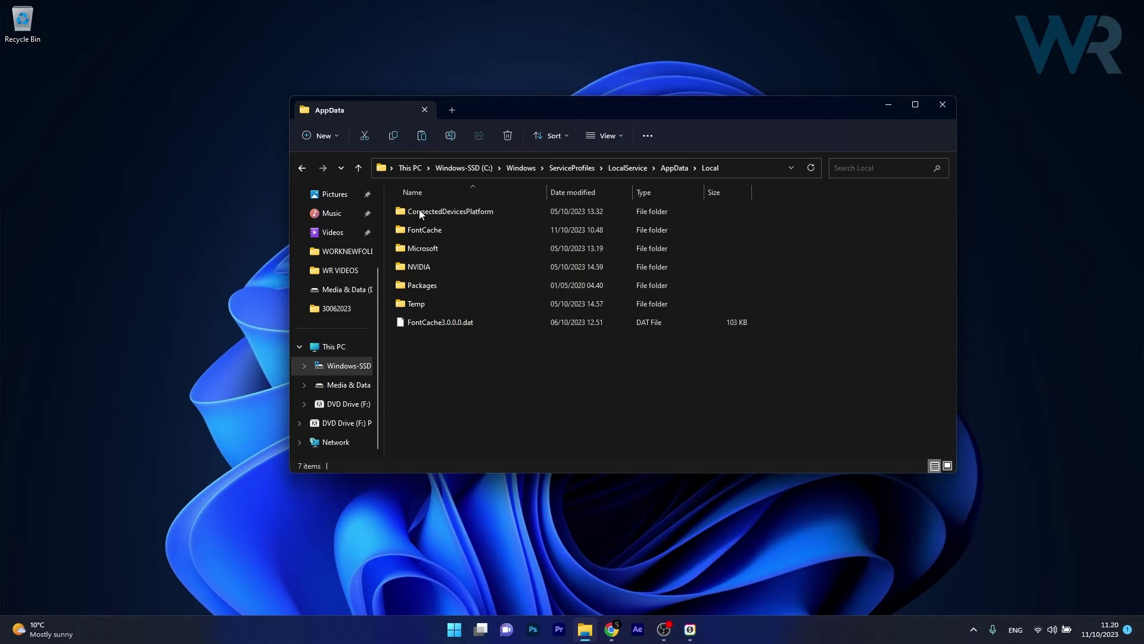
left_click(424, 246)
double_click(424, 248)
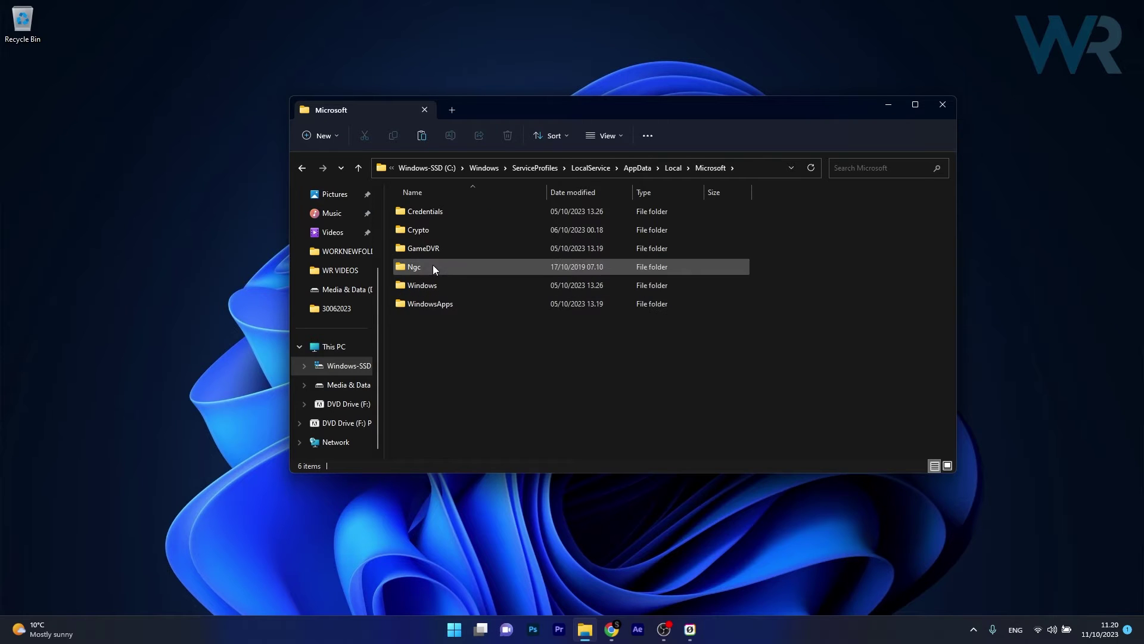
double_click(437, 266)
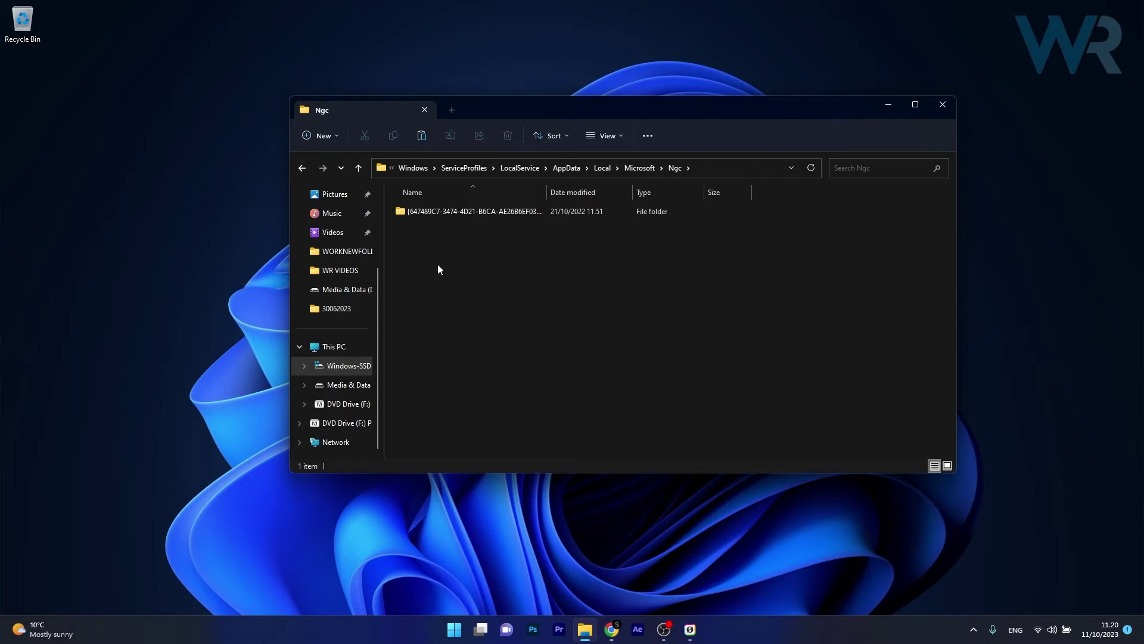
- Permanently delete the GUID-named folder inside Ngc and close File Explorer
left_click_drag(417, 273, 569, 194)
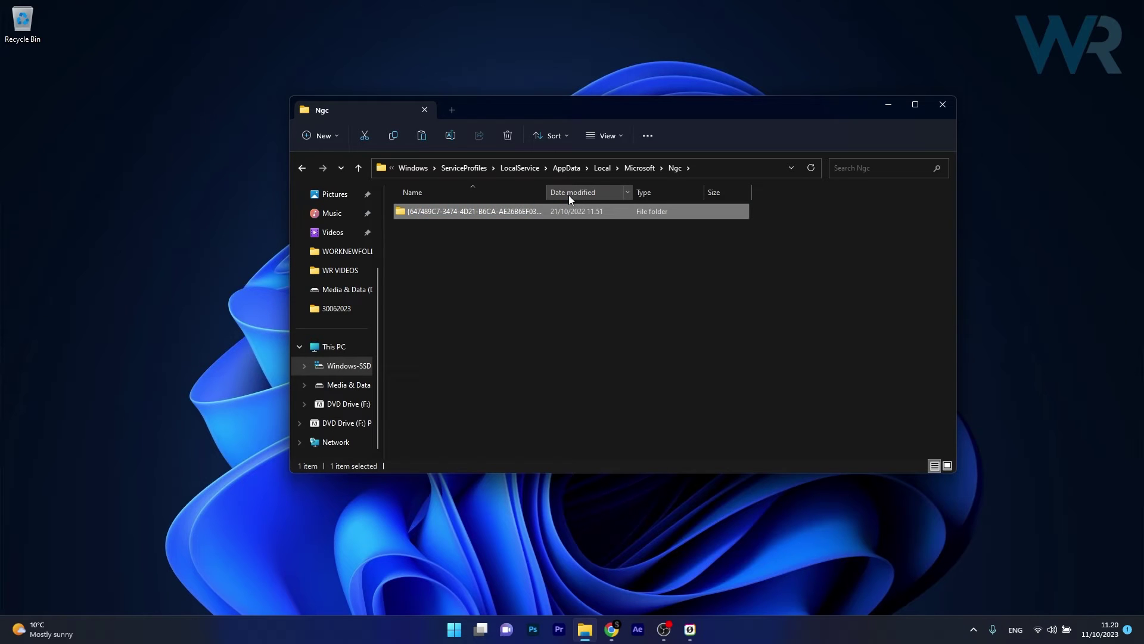
key("shift+Delete")
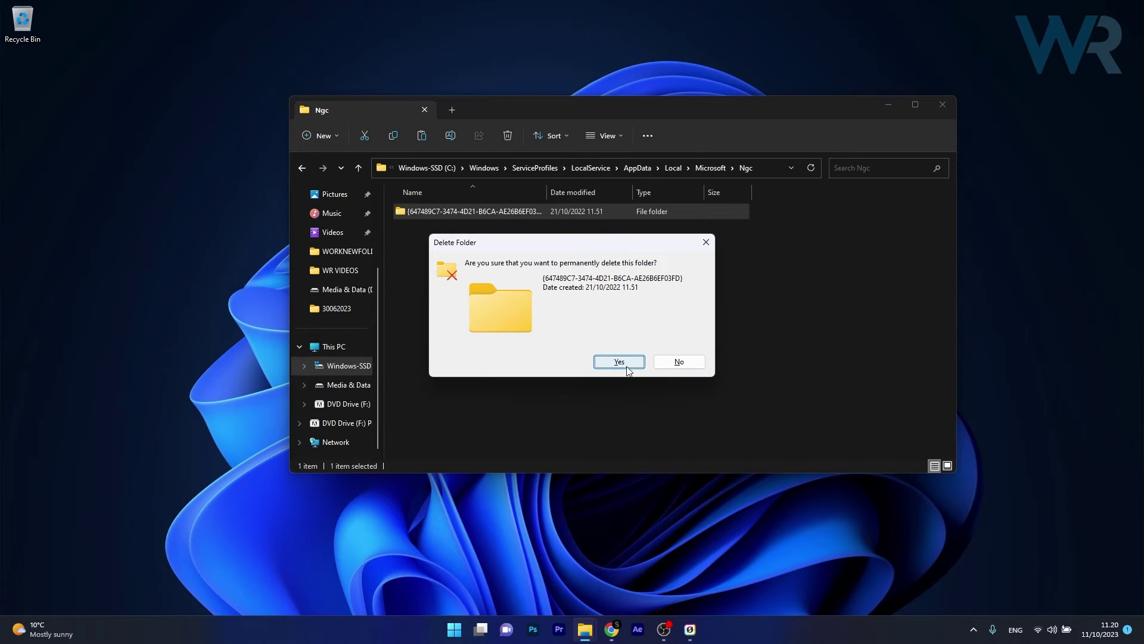
left_click(623, 365)
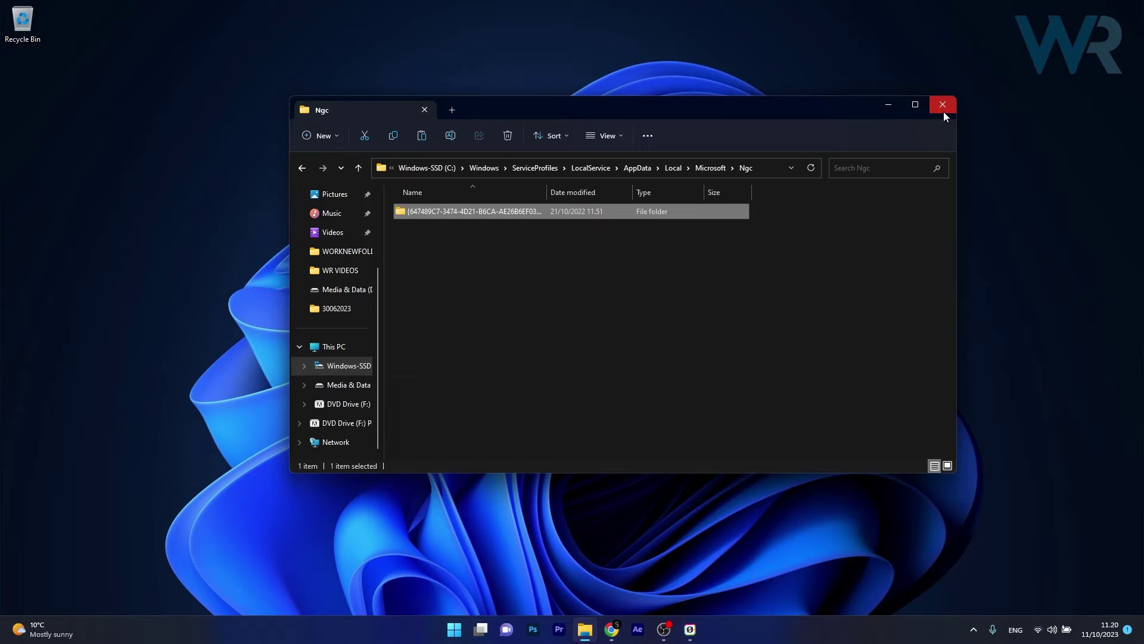
left_click(943, 113)
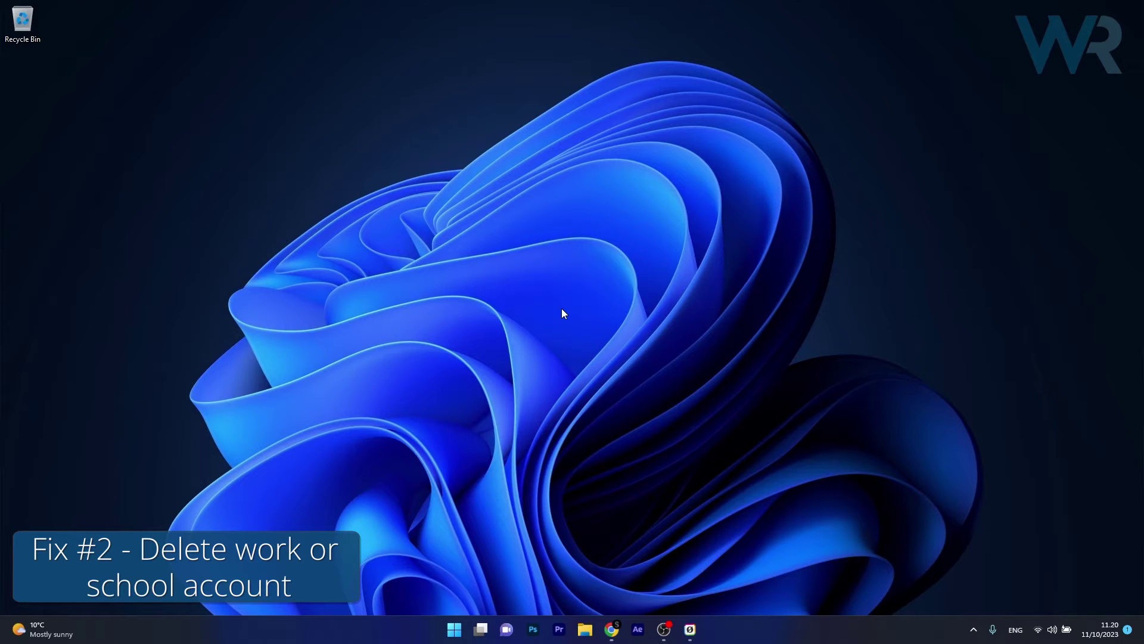
left_click(455, 629)
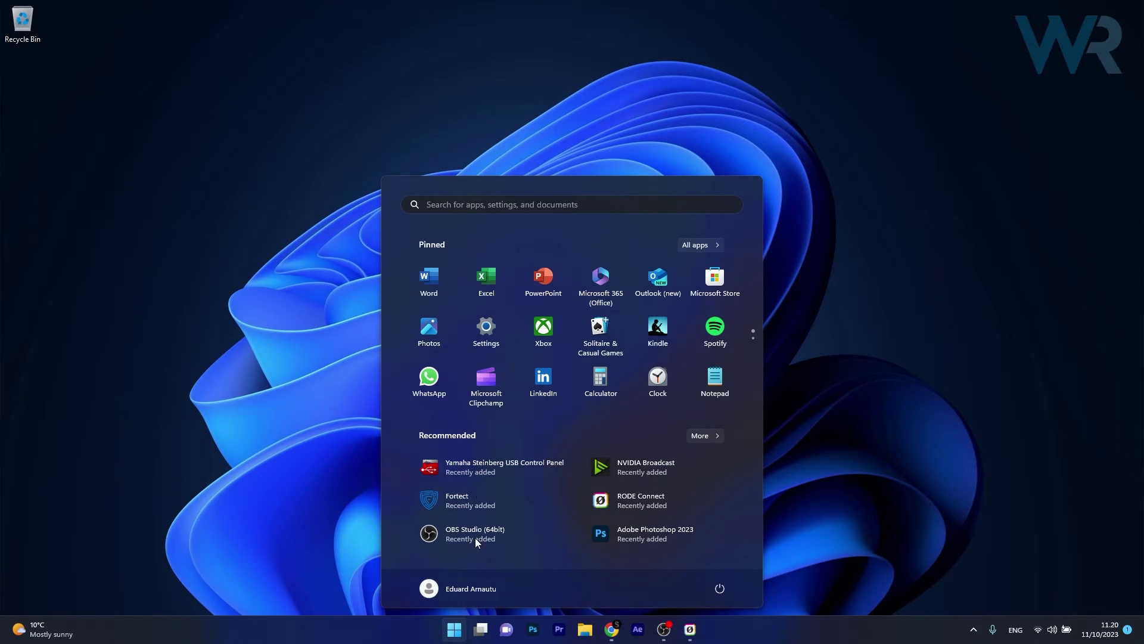
left_click(486, 328)
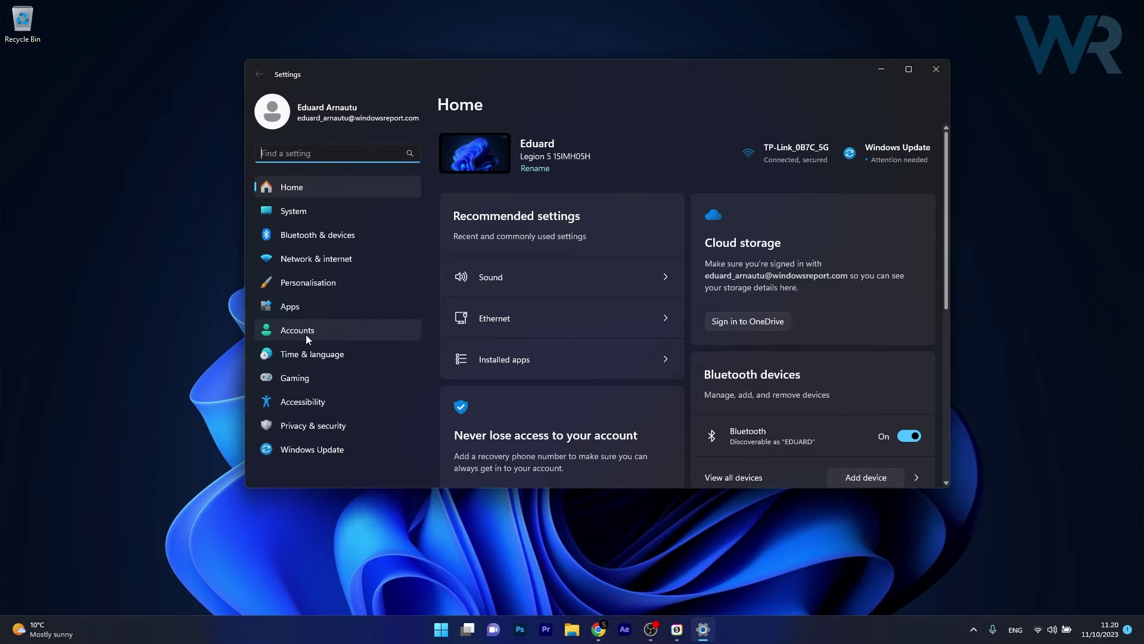
left_click(305, 334)
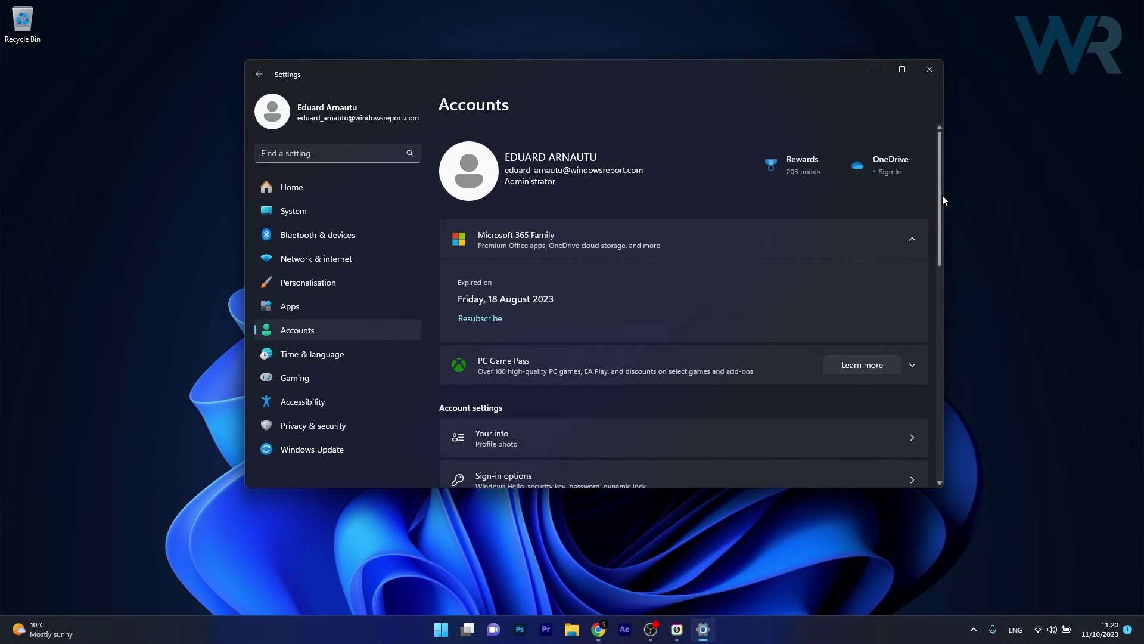
left_click_drag(942, 195, 932, 335)
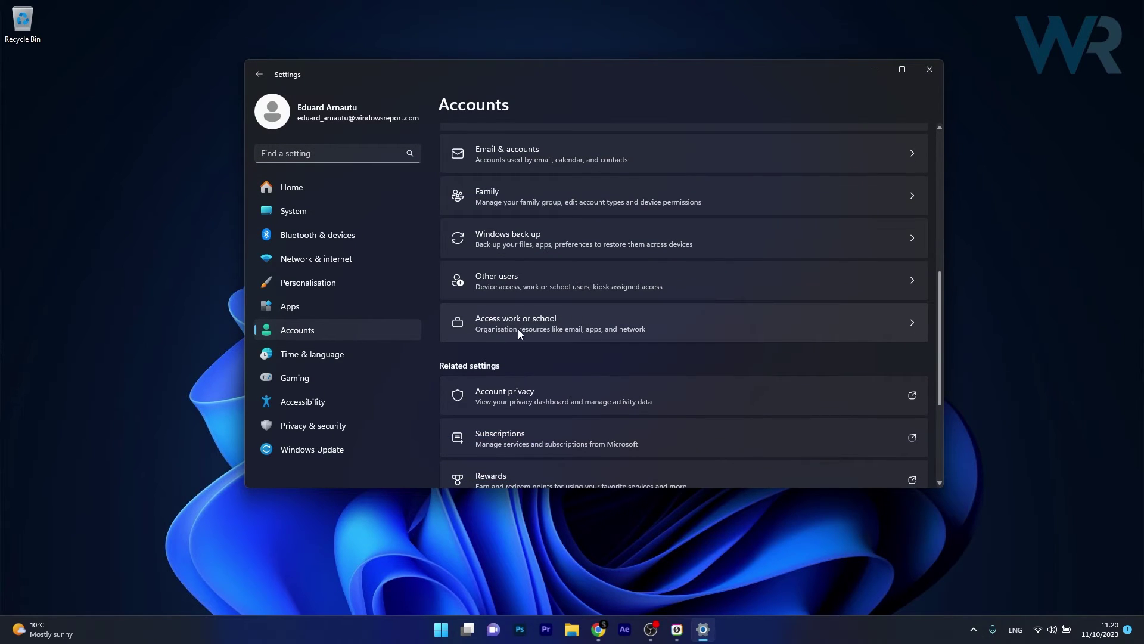
left_click(603, 327)
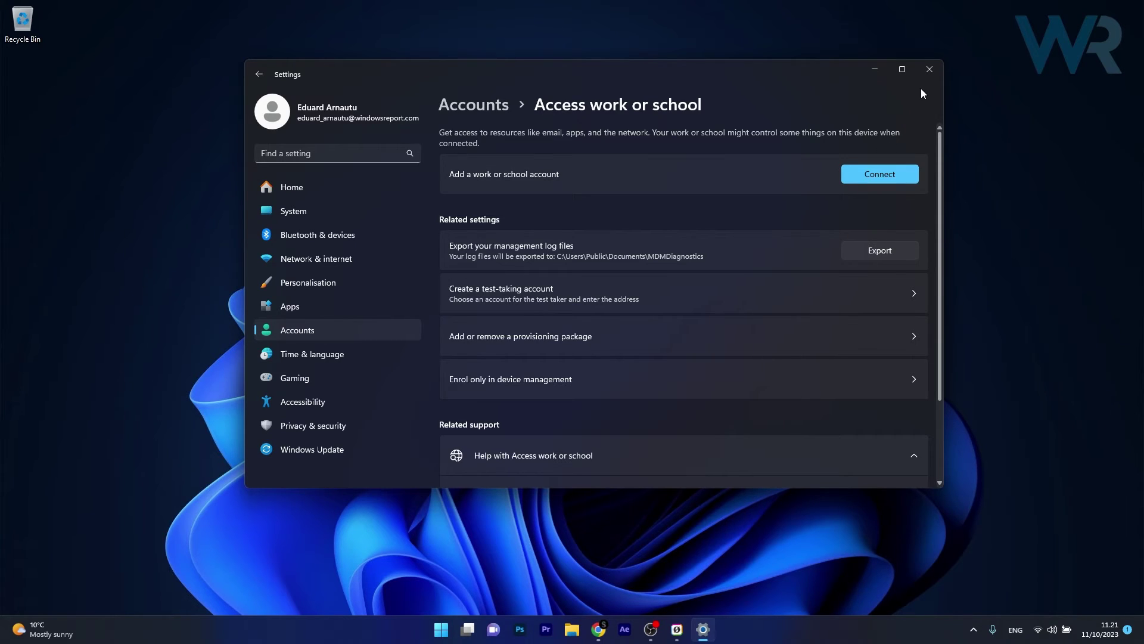
left_click(930, 71)
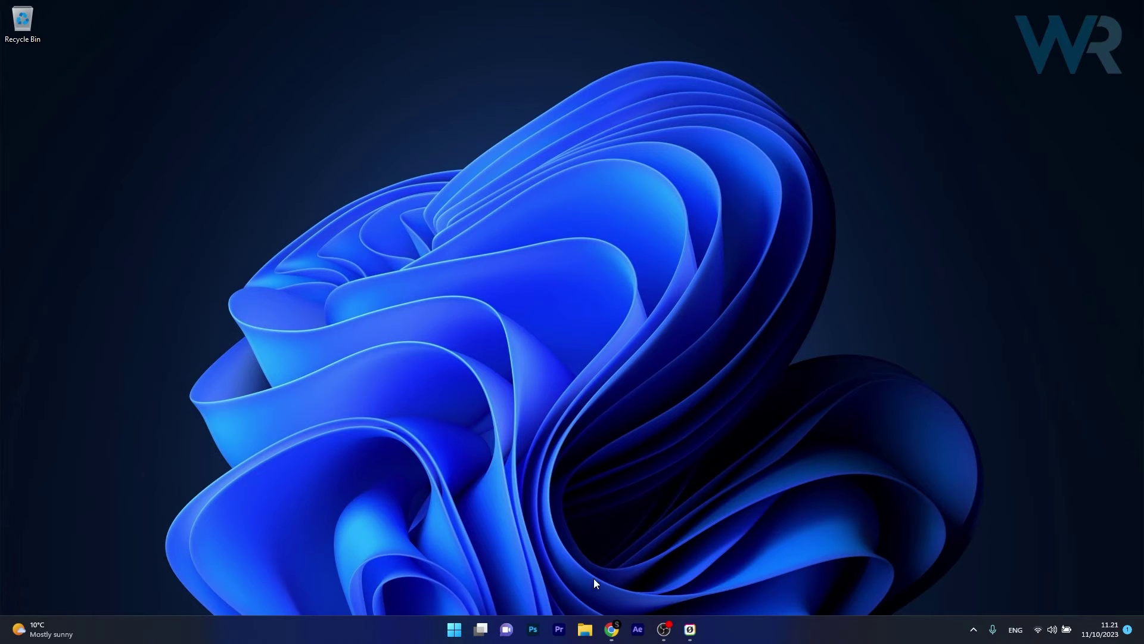
- Reopen File Explorer and navigate to C:\Users\<user>\AppData\Local
left_click(584, 628)
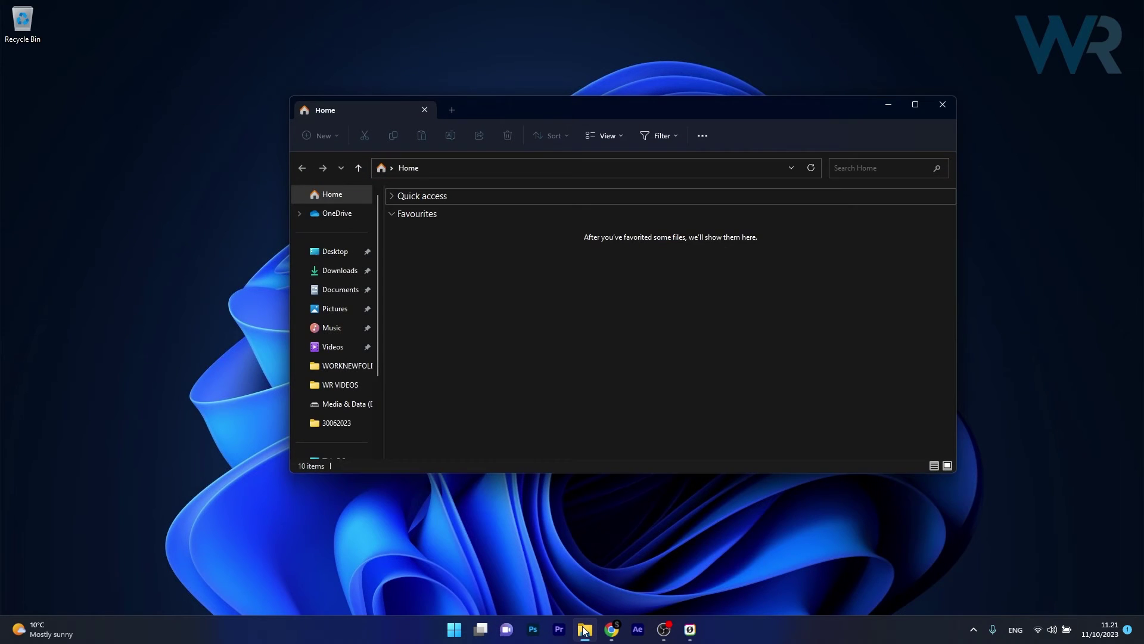
scroll(377, 417, "down", 2)
left_click(348, 366)
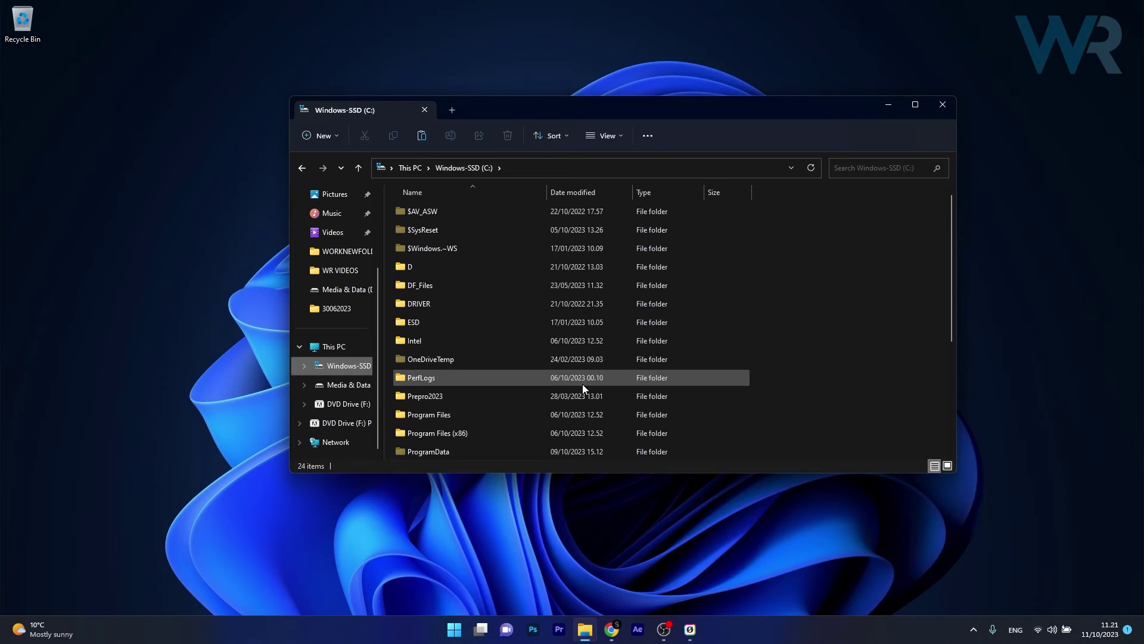
left_click_drag(951, 269, 946, 371)
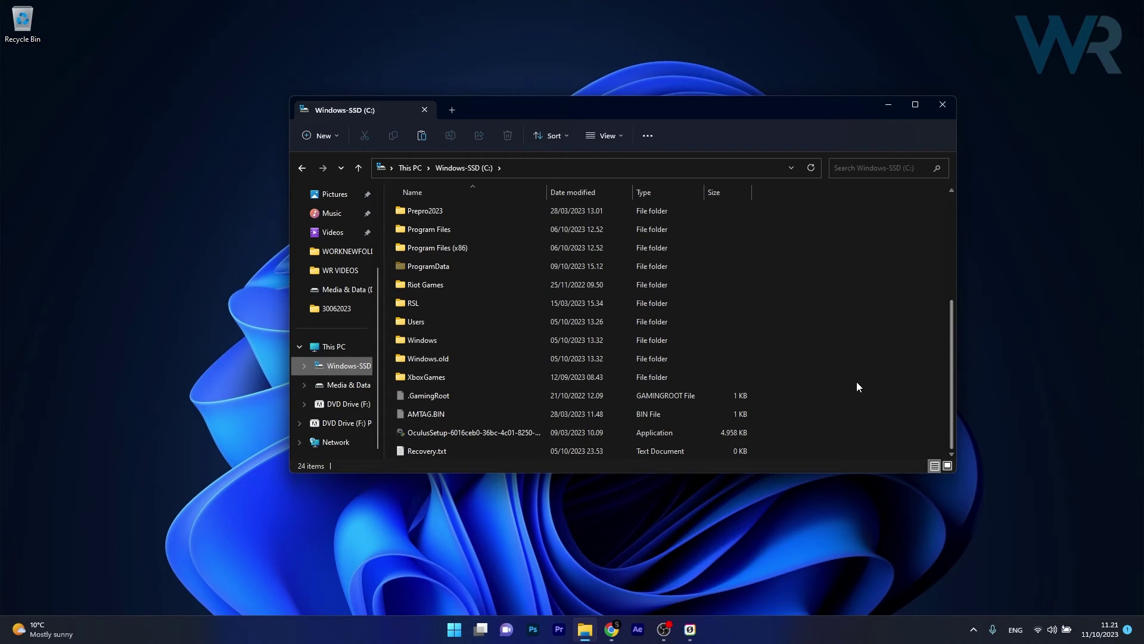
double_click(488, 321)
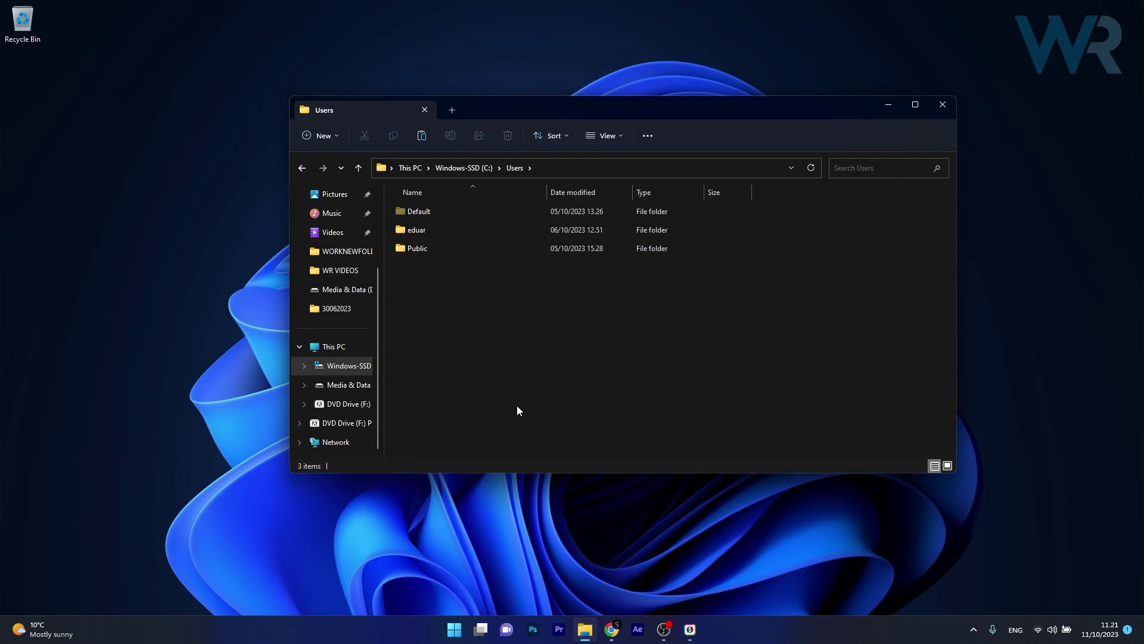
double_click(437, 231)
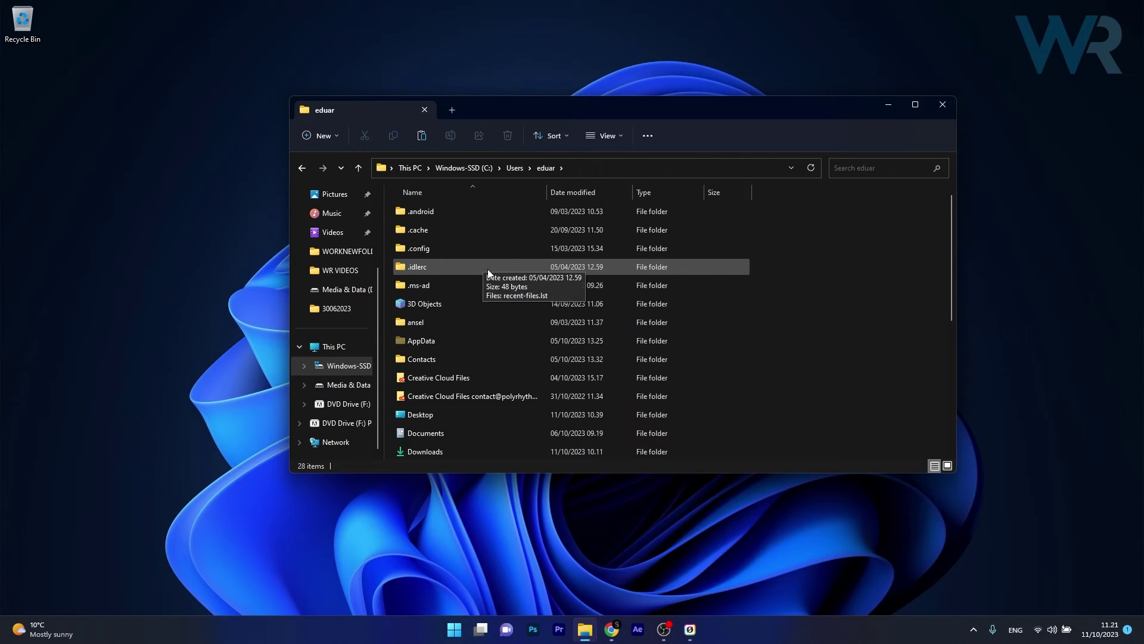
double_click(443, 340)
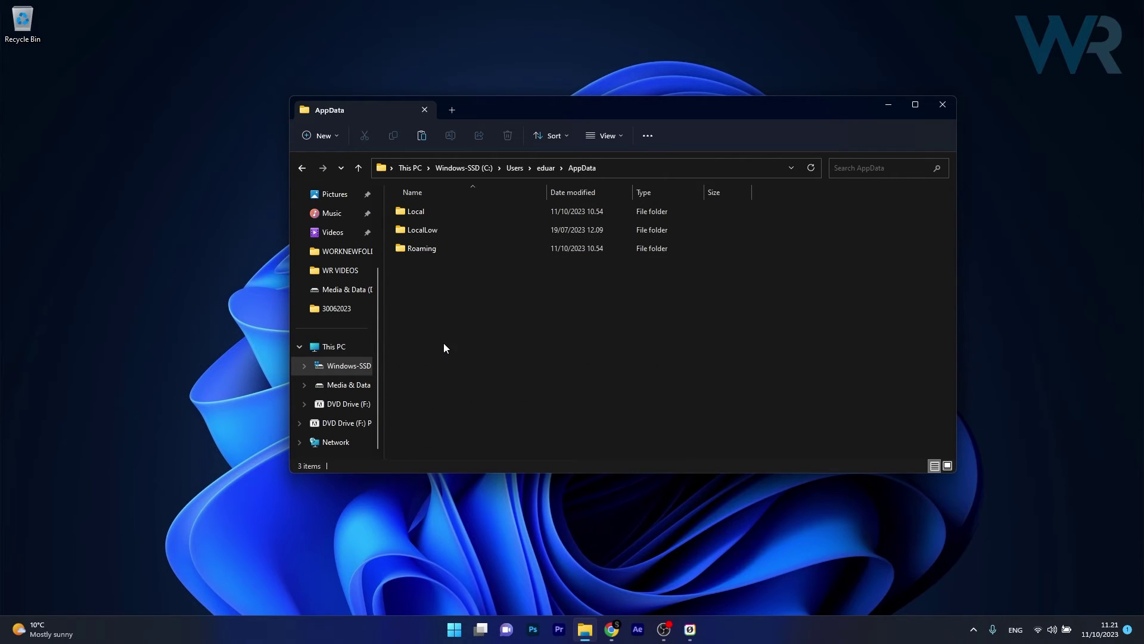
double_click(423, 213)
- In Packages, select Microsoft.AAD.BrokerPlugin_cw5n1h2txyewy and widen the Name column
left_click_drag(950, 254, 949, 323)
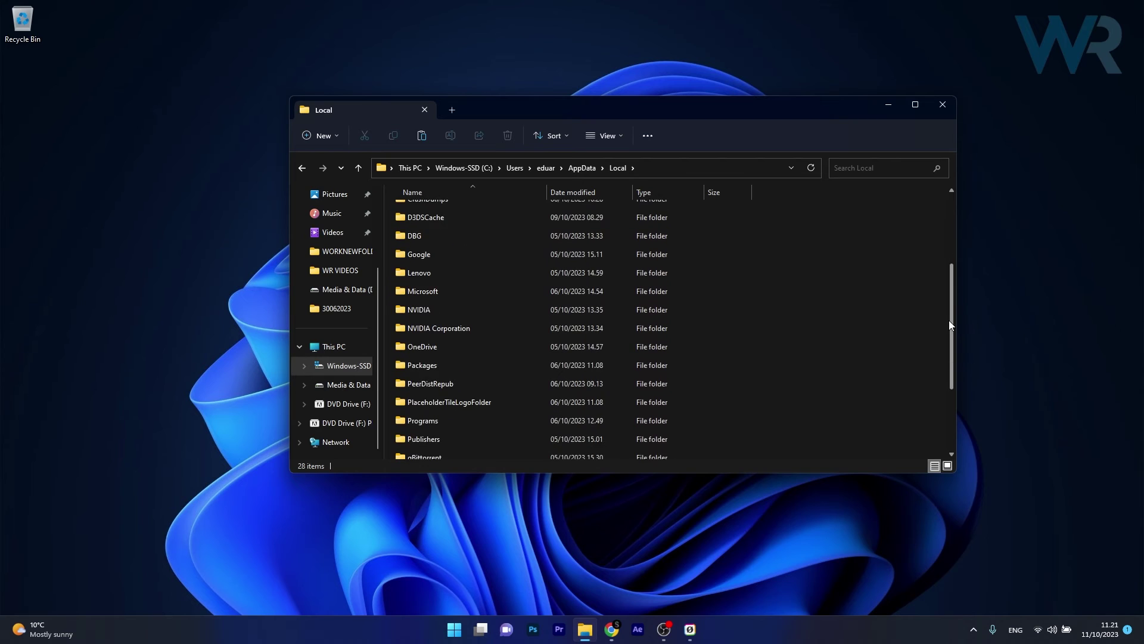
double_click(453, 364)
scroll(688, 315, "down", 3)
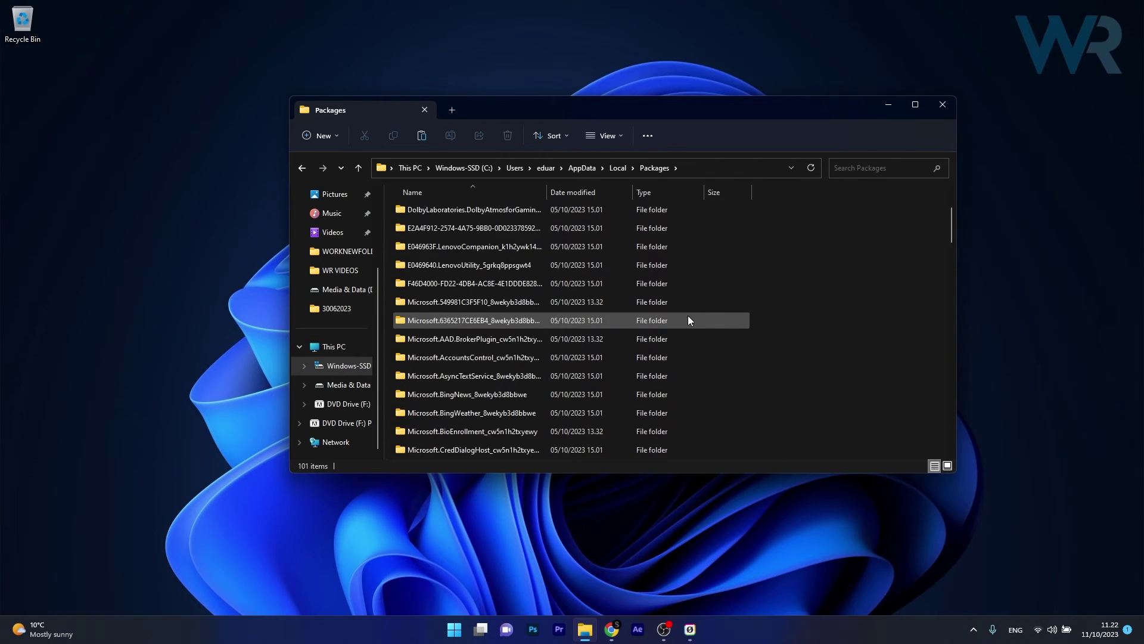
left_click(468, 283)
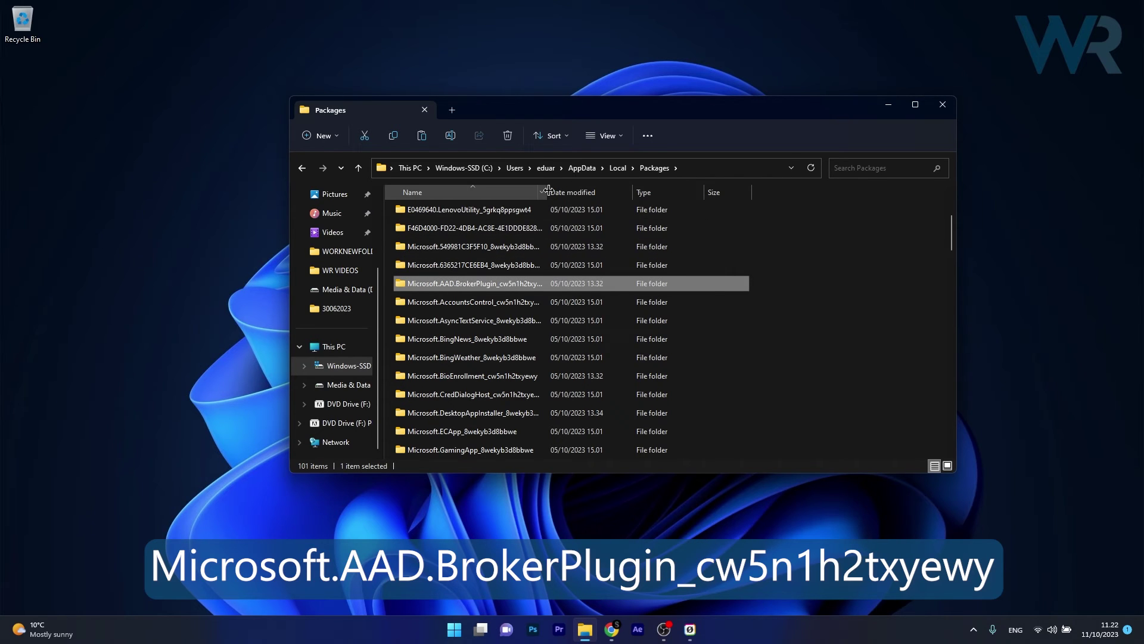
left_click_drag(547, 192, 611, 191)
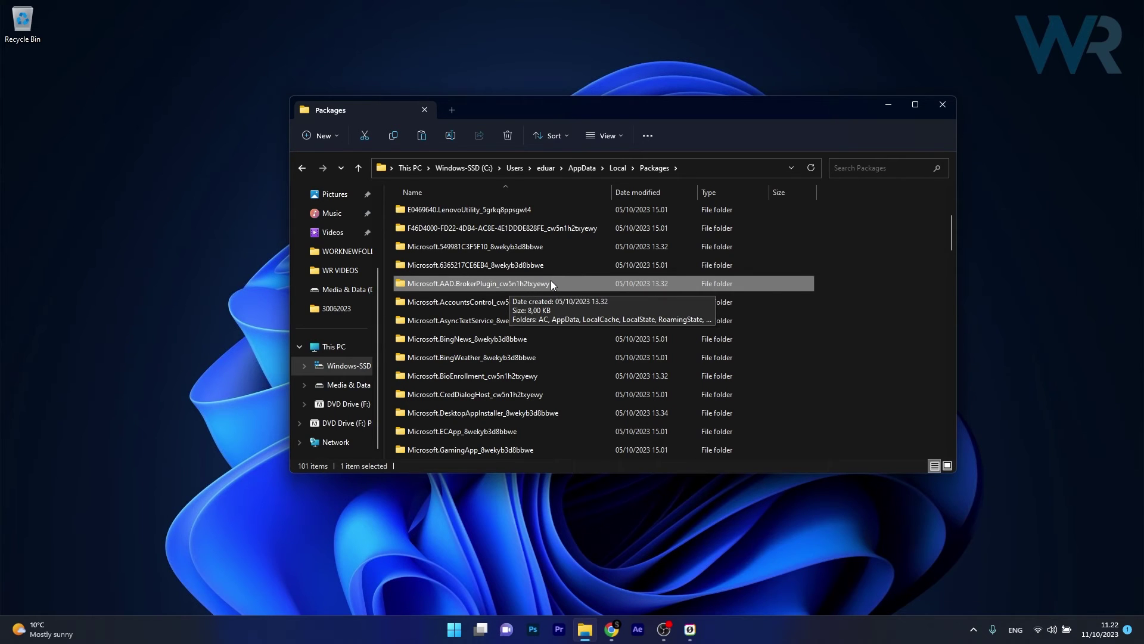
- Paste a backup copy of the BrokerPlugin folder onto the desktop
left_click(6, 178)
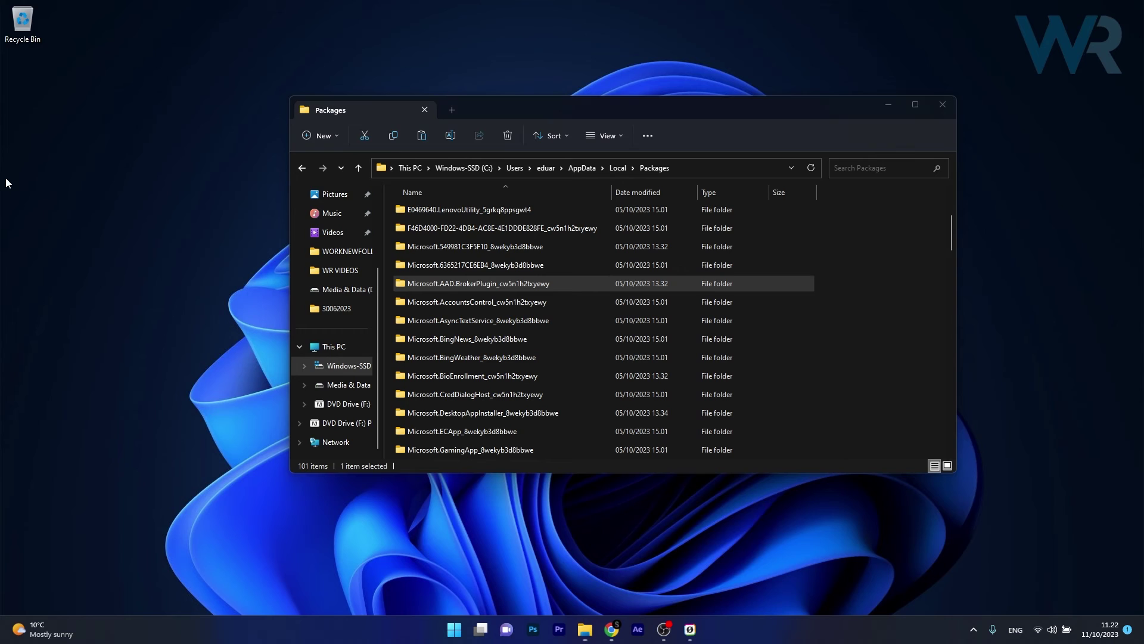
key("ctrl+v")
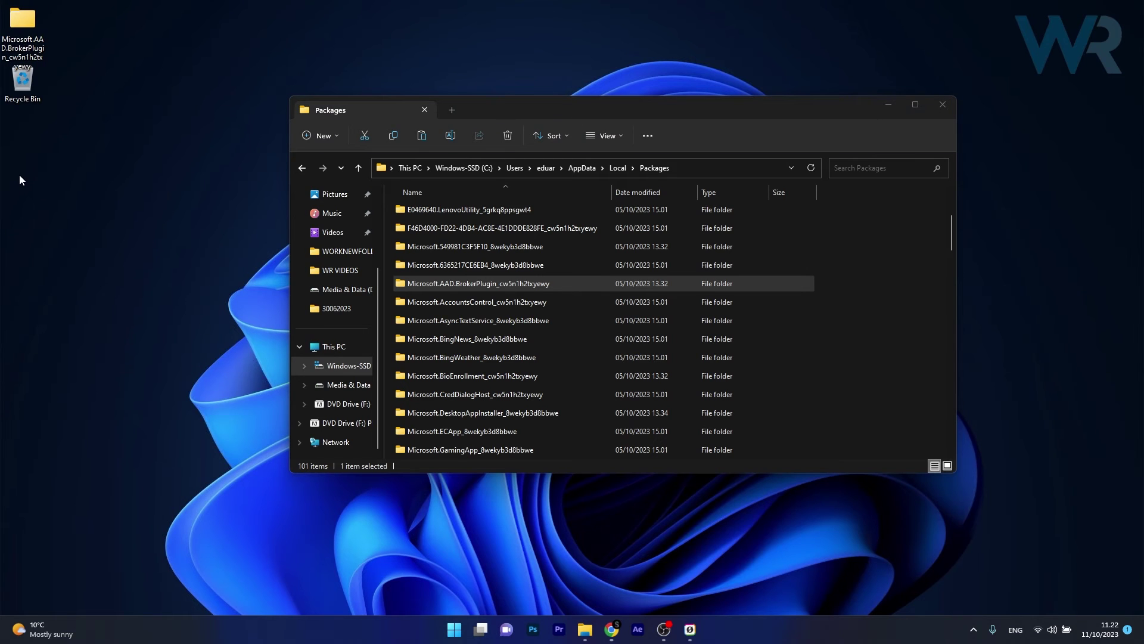
left_click(572, 285)
- Rename the folder to Microsoft.AAD.BrokerPlugin_cw5n1h2txyewy.old
left_click(573, 285)
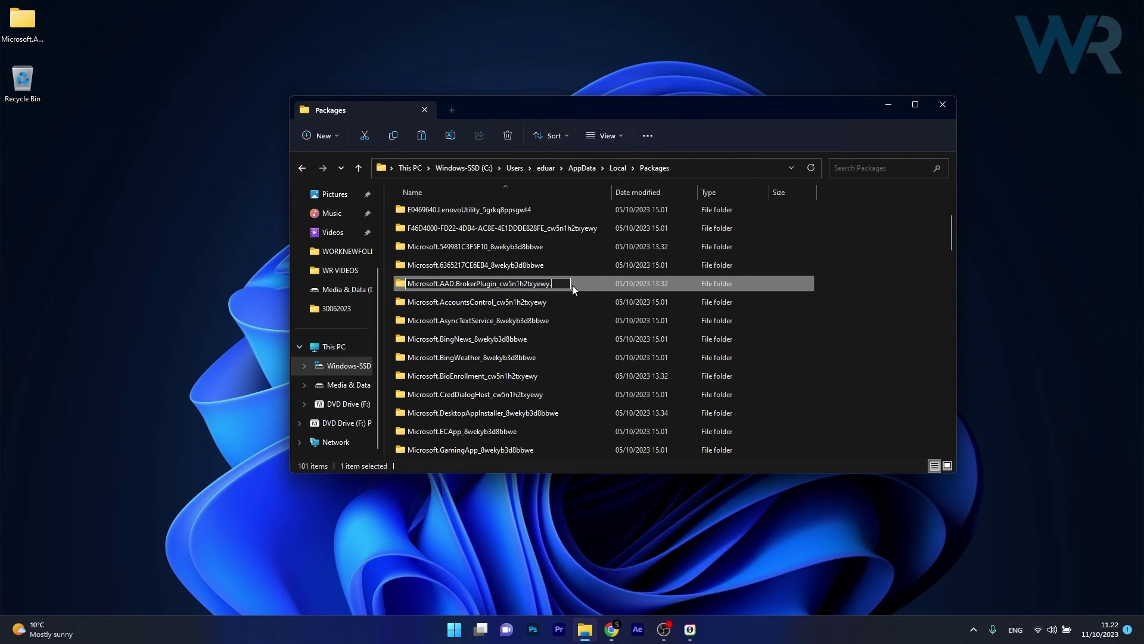
type(".old")
left_click(835, 341)
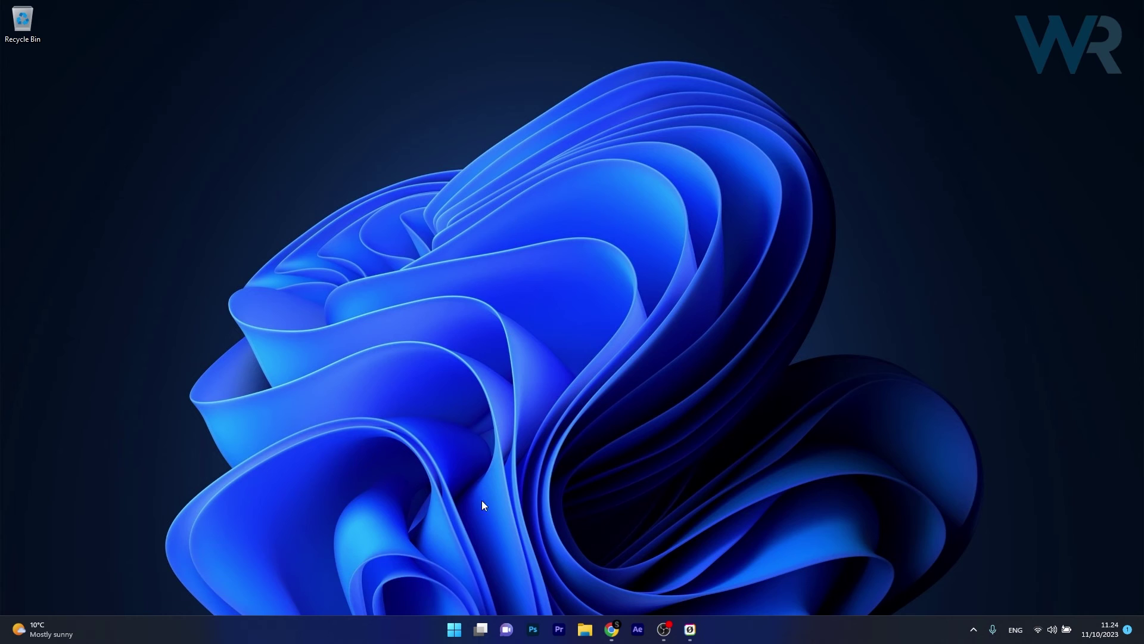
left_click(454, 630)
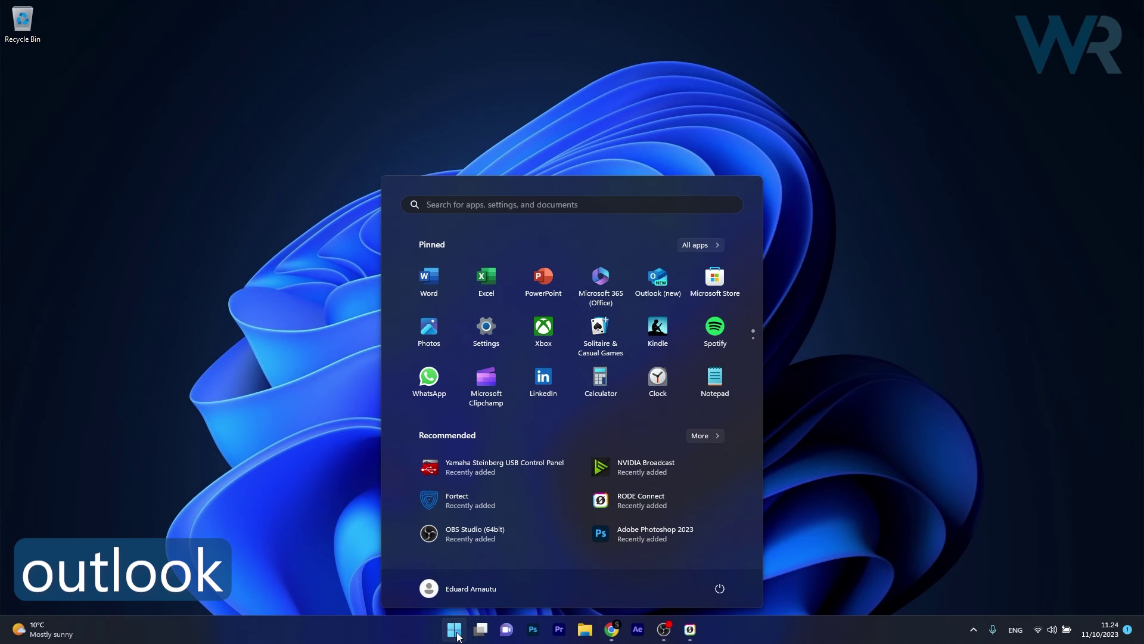
type("outlook")
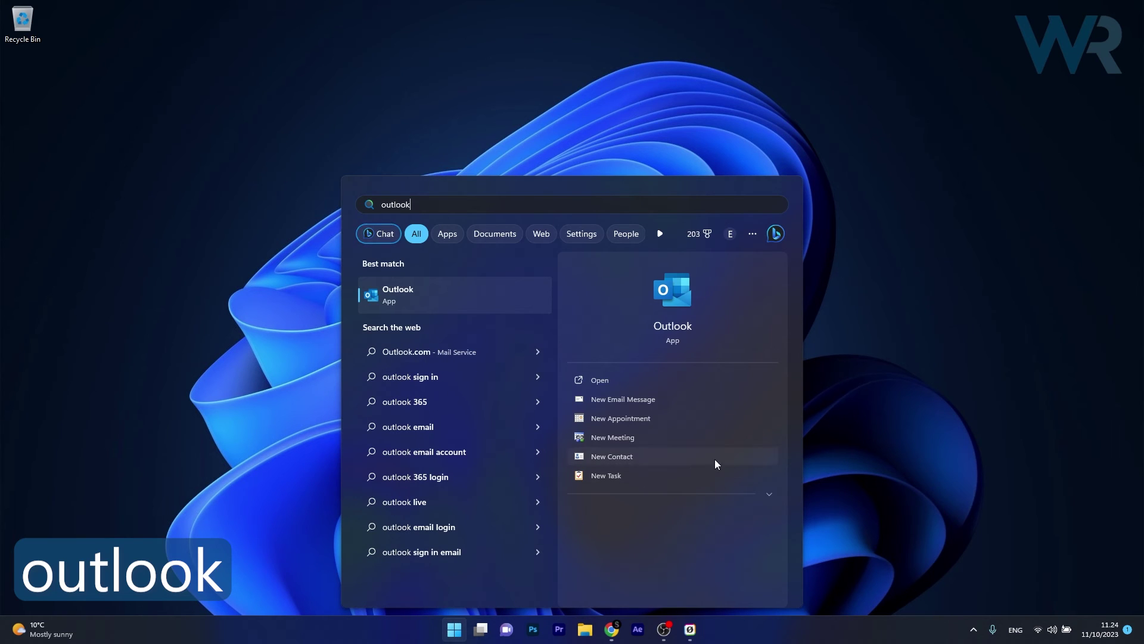
left_click(769, 496)
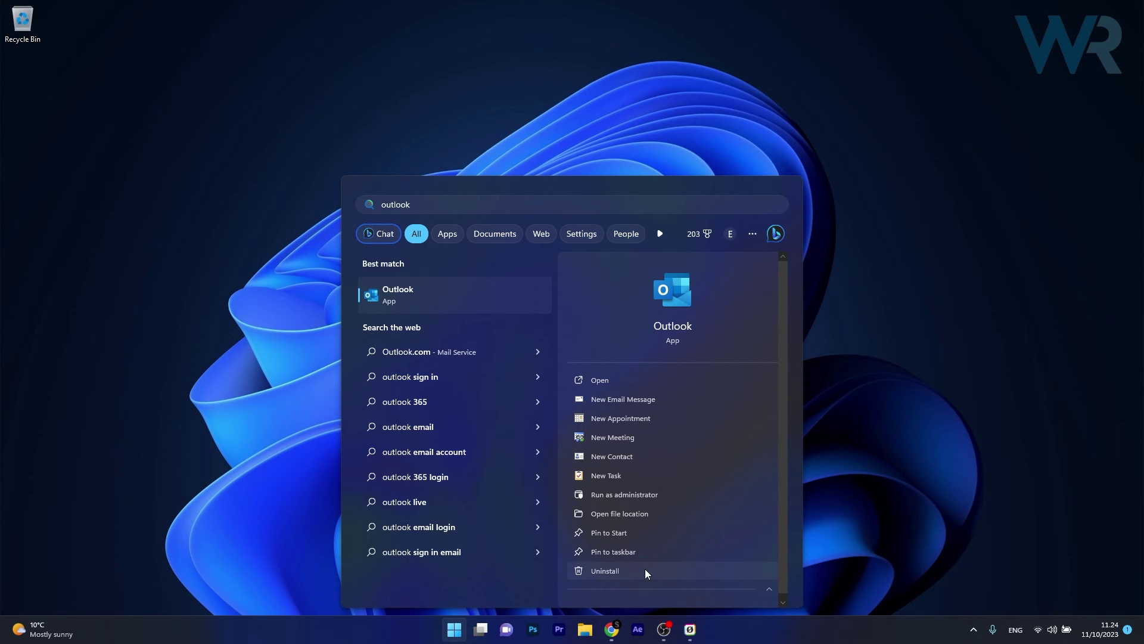
left_click(953, 379)
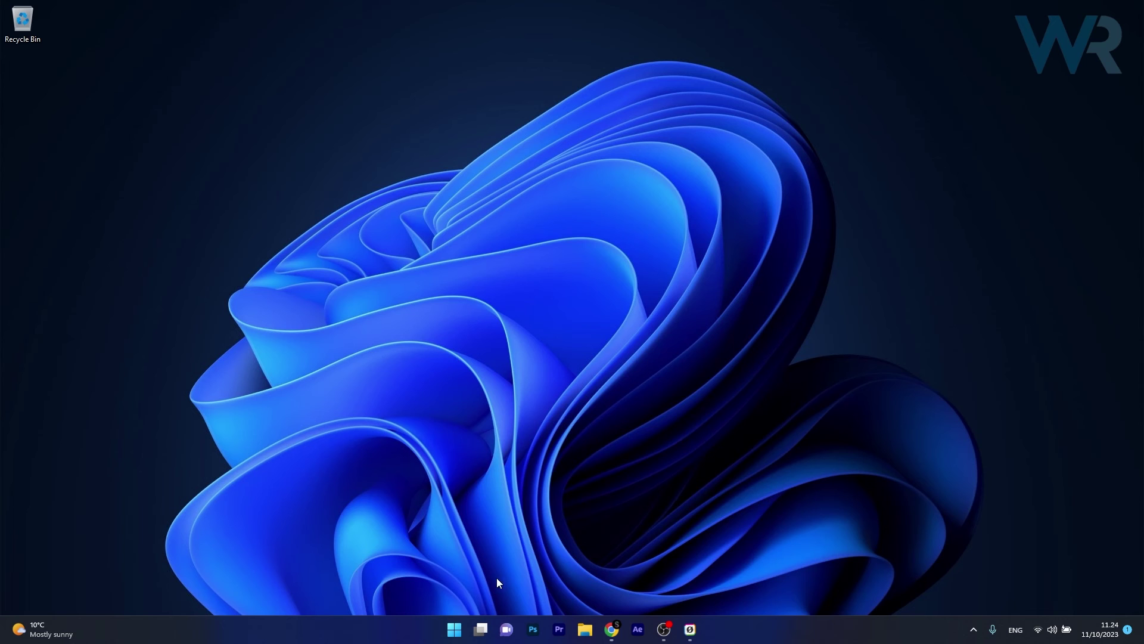
left_click(455, 630)
type("store")
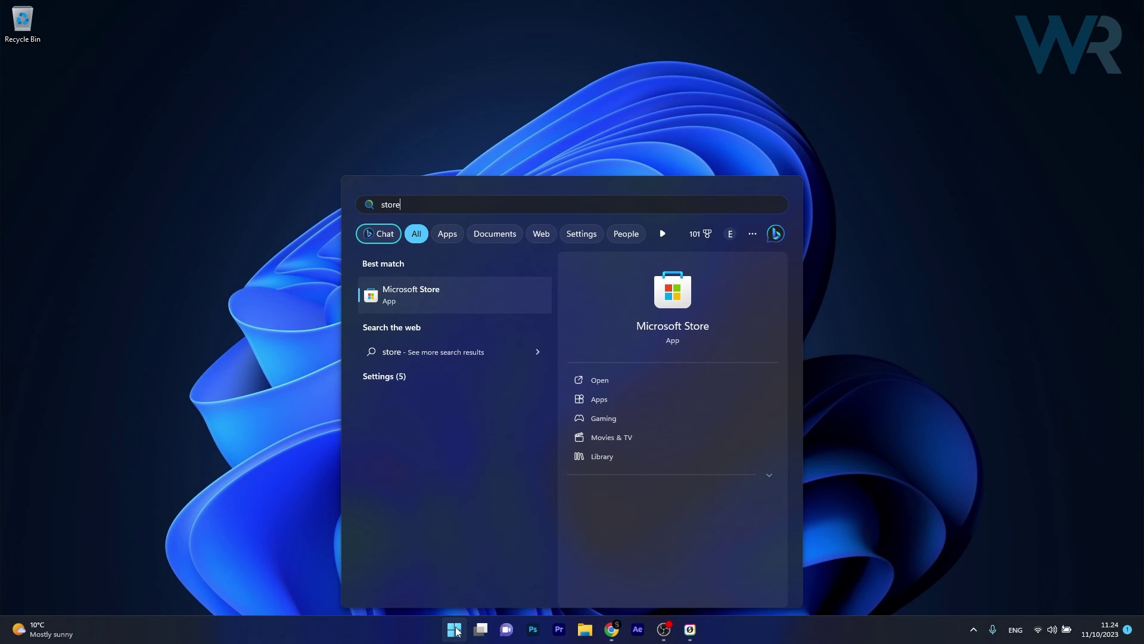
left_click(453, 295)
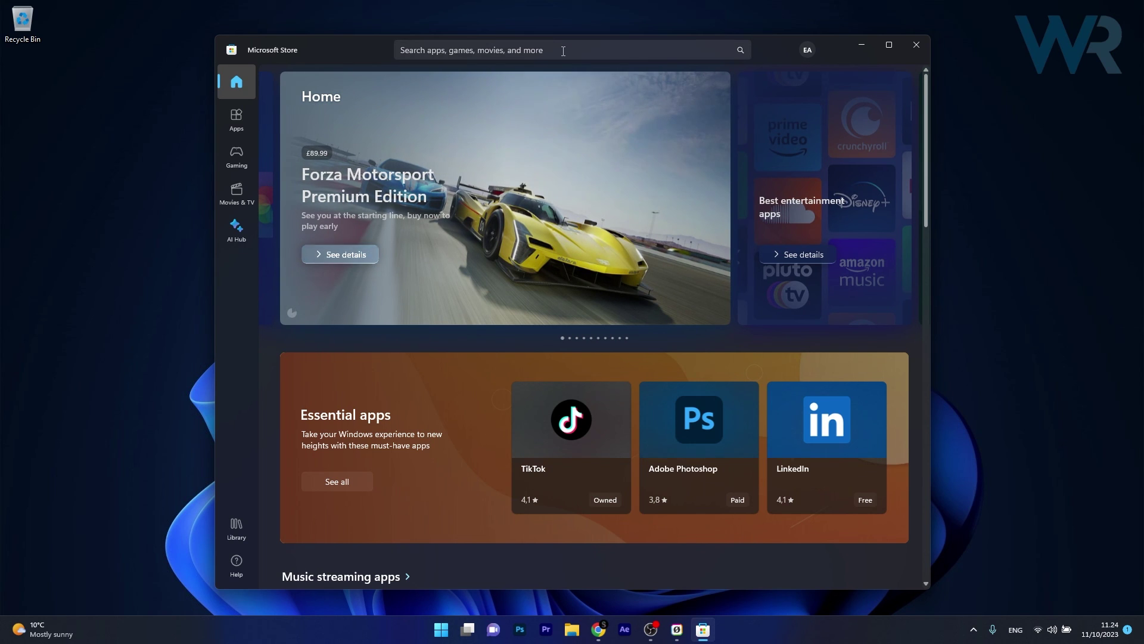
left_click(562, 49)
type("outlook")
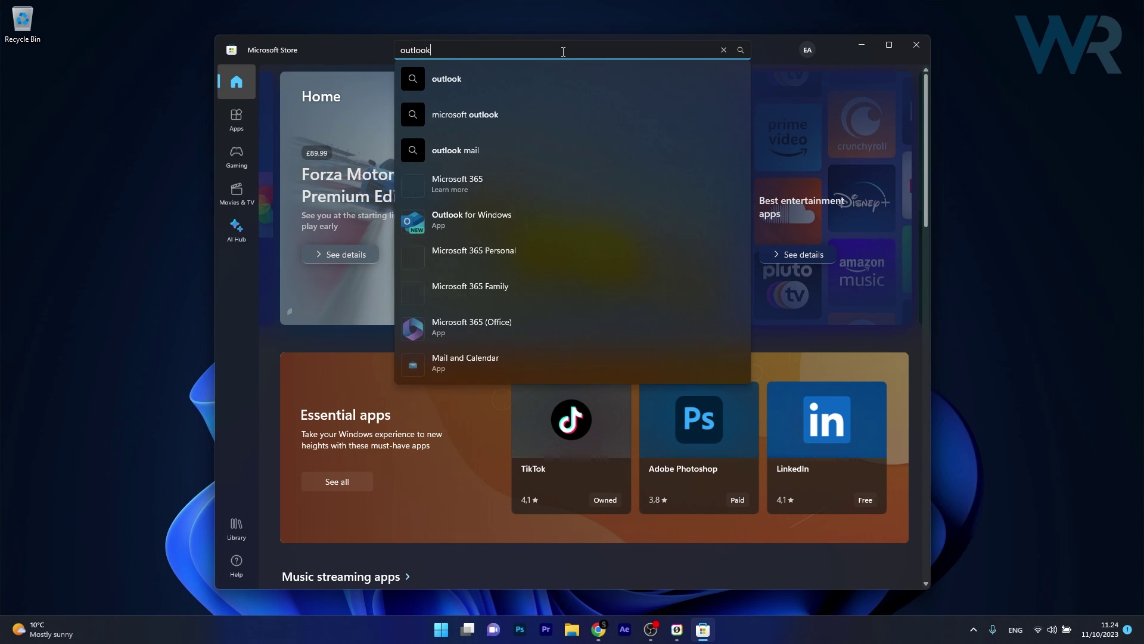
key("Return")
scroll(588, 202, "down", 2)
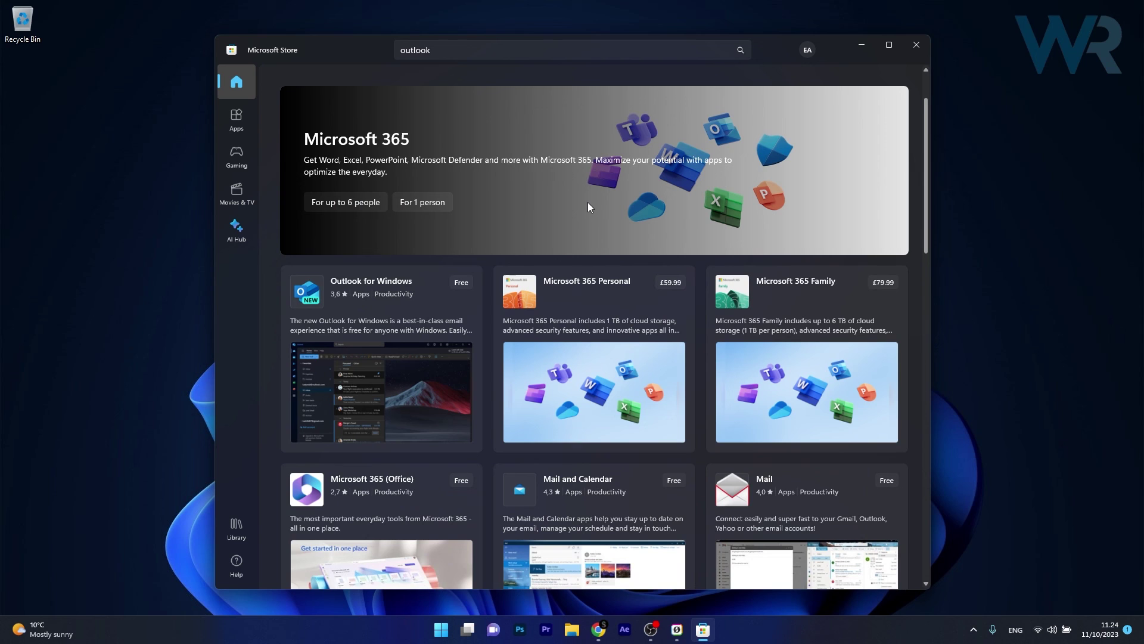
left_click(402, 298)
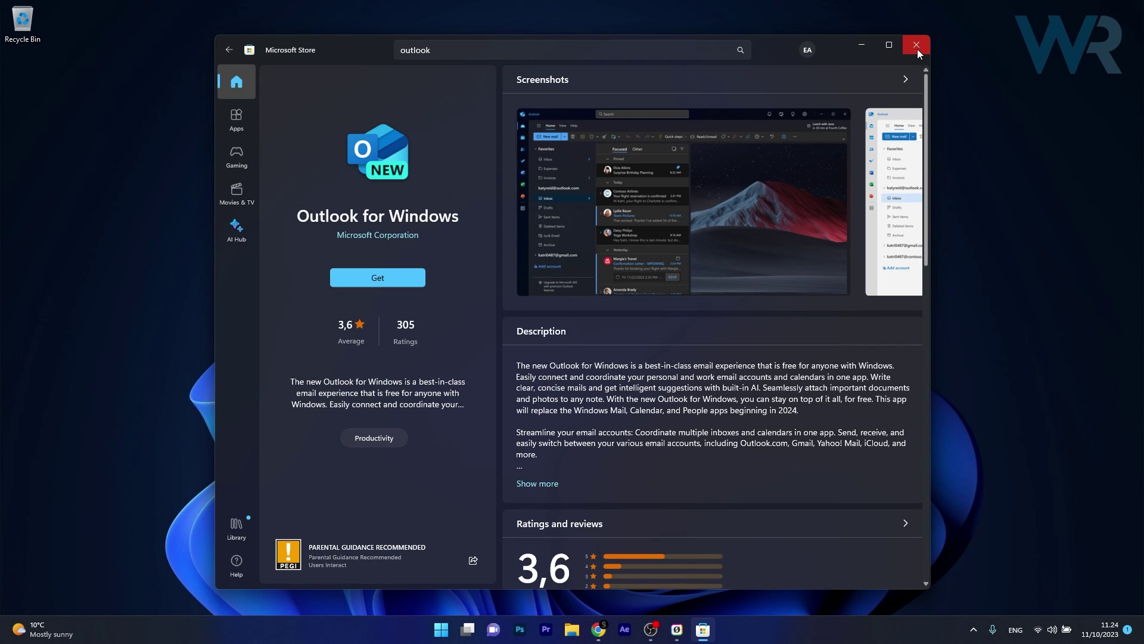
left_click(916, 45)
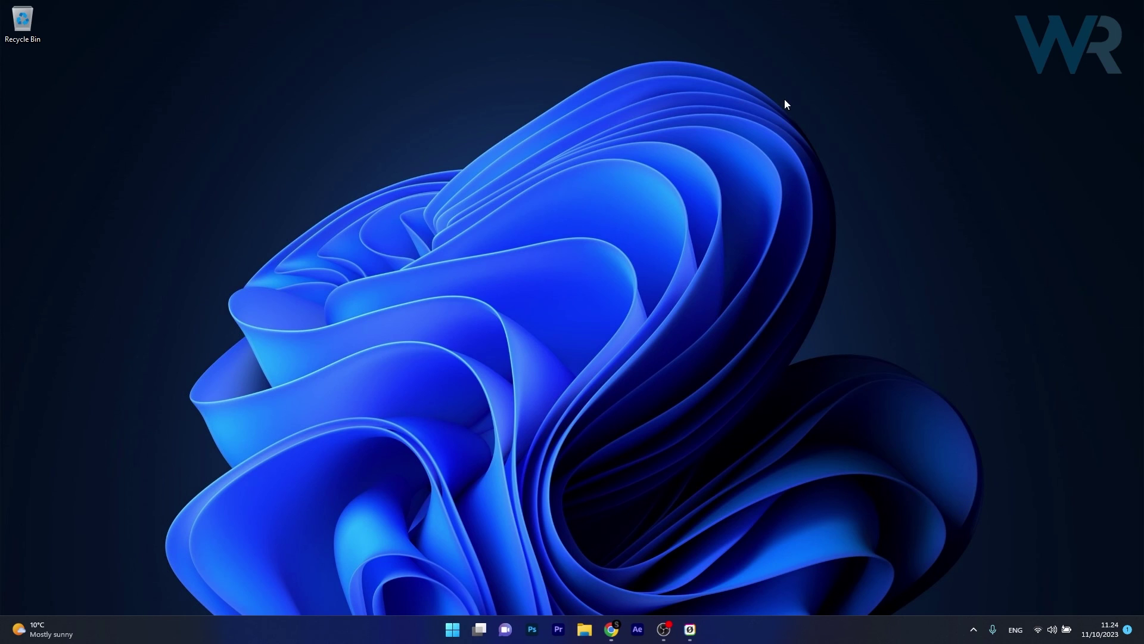